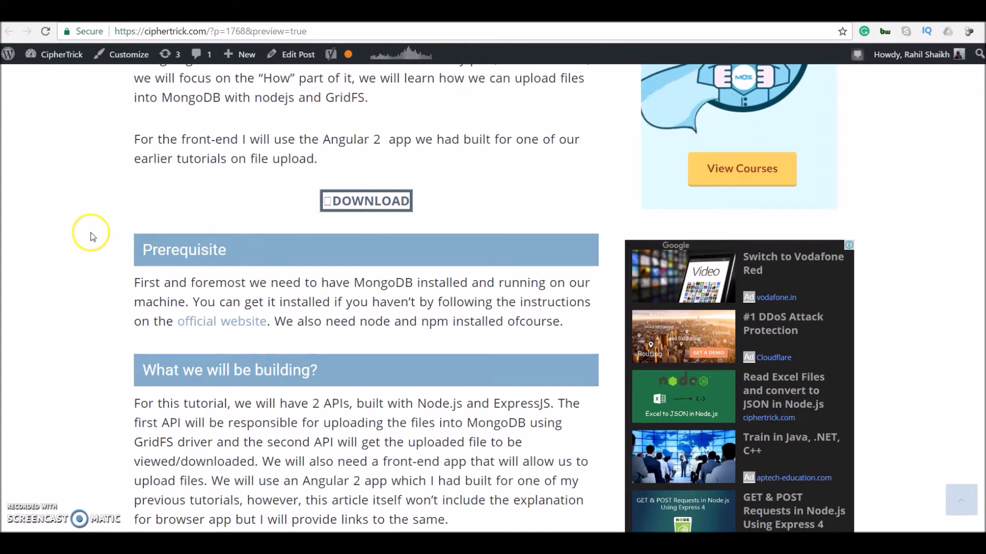
scroll(69, 215, "up", 1)
scroll(83, 238, "up", 5)
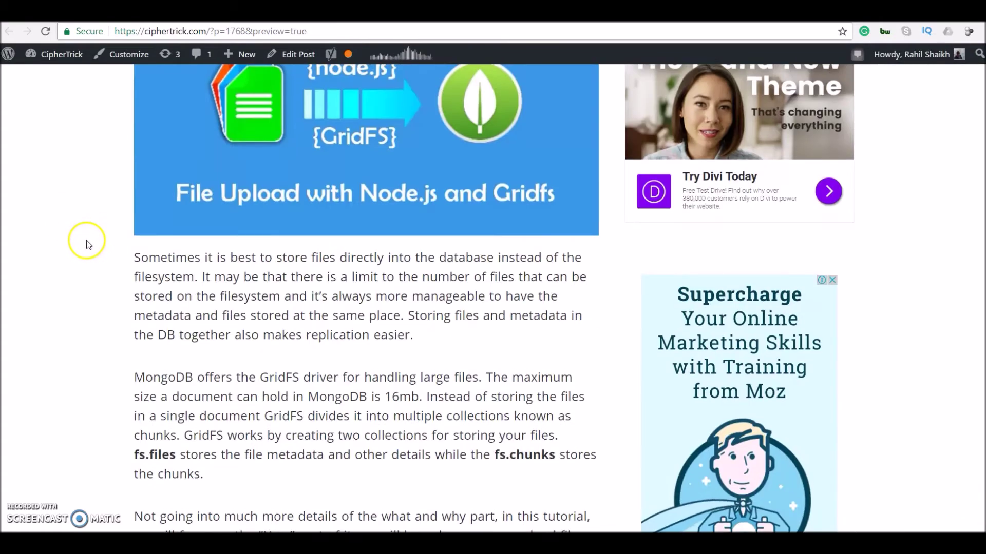
scroll(83, 251, "down", 4)
scroll(83, 254, "down", 4)
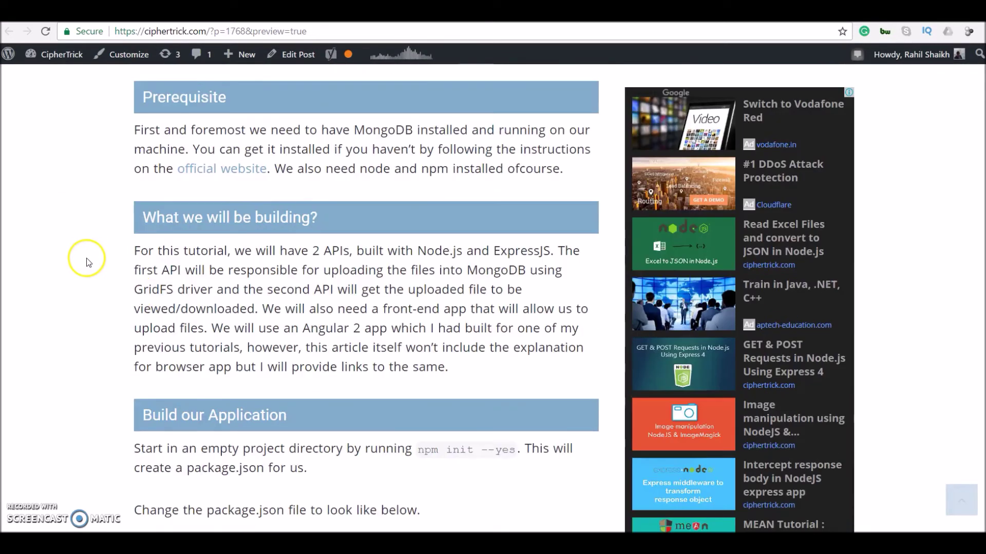
scroll(85, 258, "up", 4)
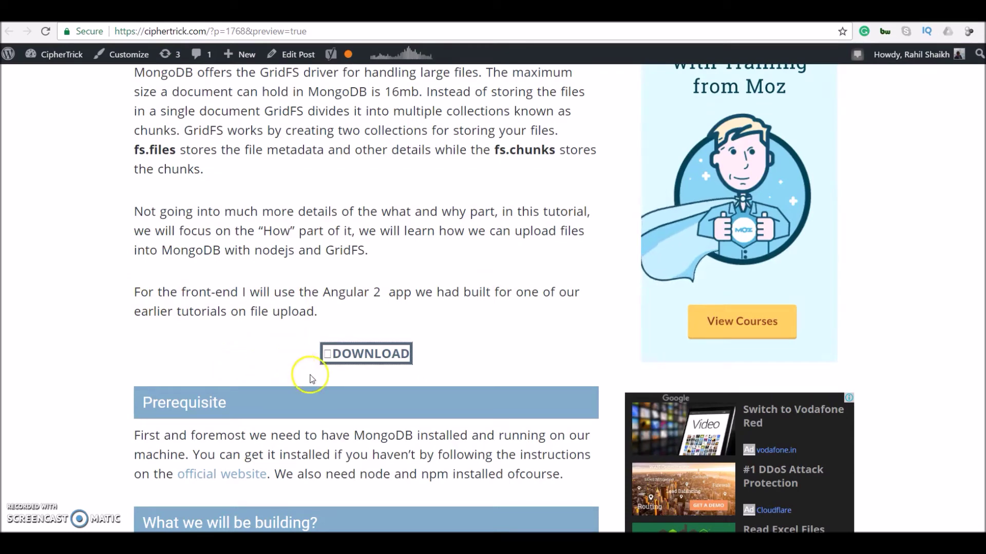
Follow the CipherTrick tutorial's DOWNLOAD link to the file-upload demo's GitHub repository
left_click(384, 355)
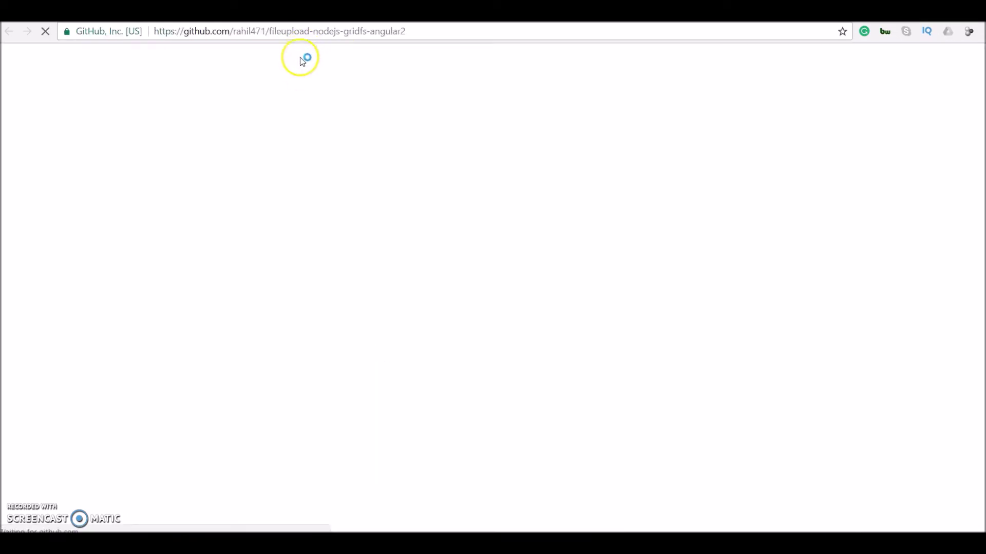
scroll(264, 289, "down", 5)
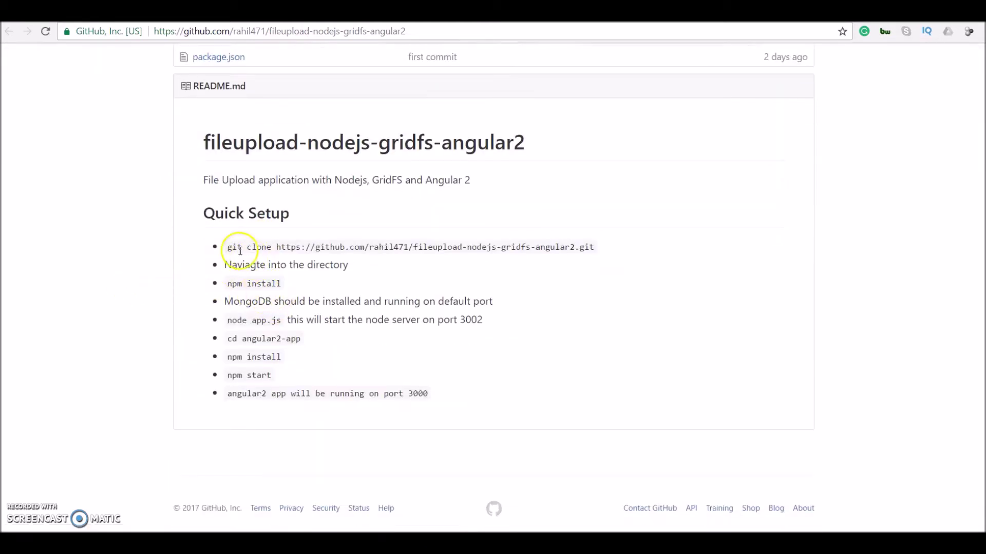
Copy the README's git clone command and move to the Git Bash terminal
left_click_drag(227, 246, 591, 248)
key("ctrl+c")
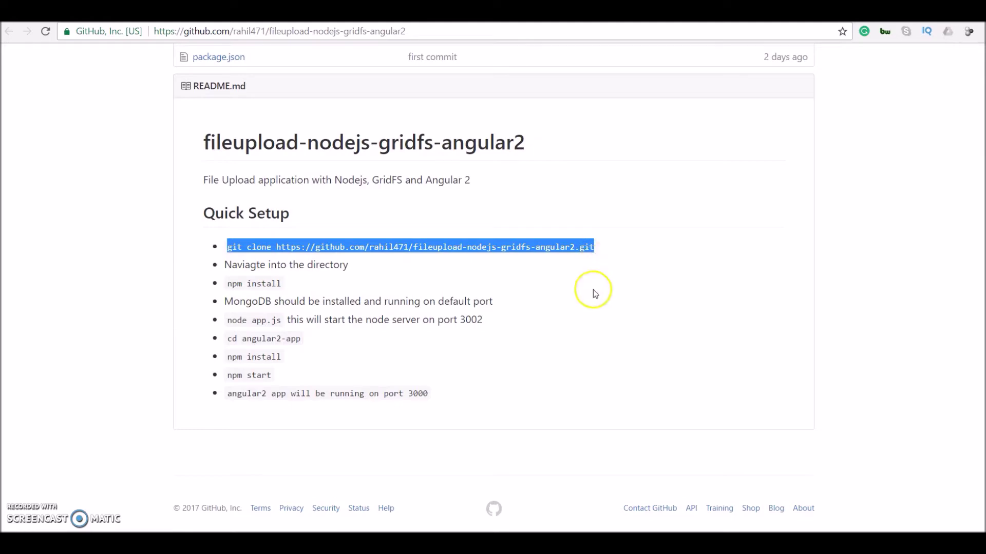
left_click(629, 415)
Paste and run the git clone command for the fileupload-nodejs-gridfs-angular2 repository
key("alt+Tab")
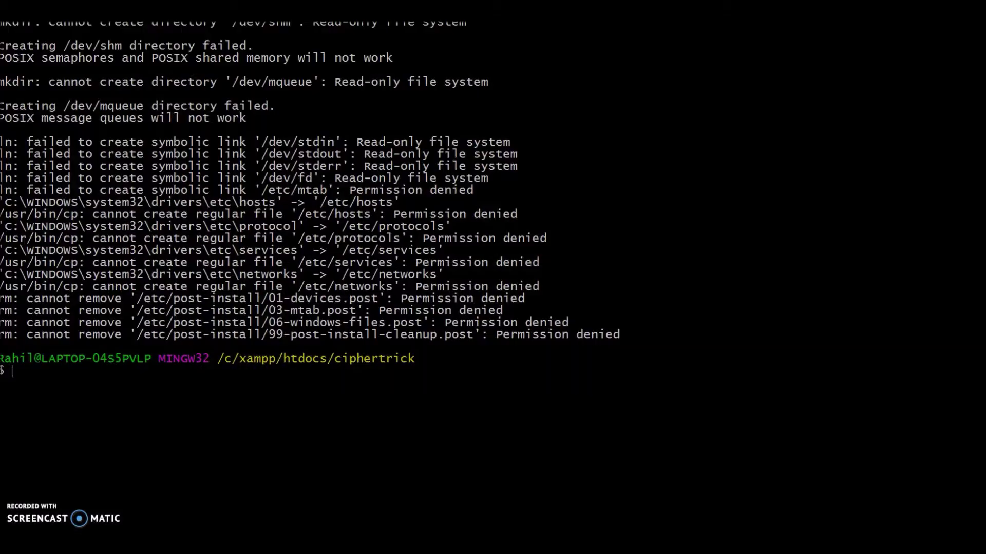
right_click(473, 400)
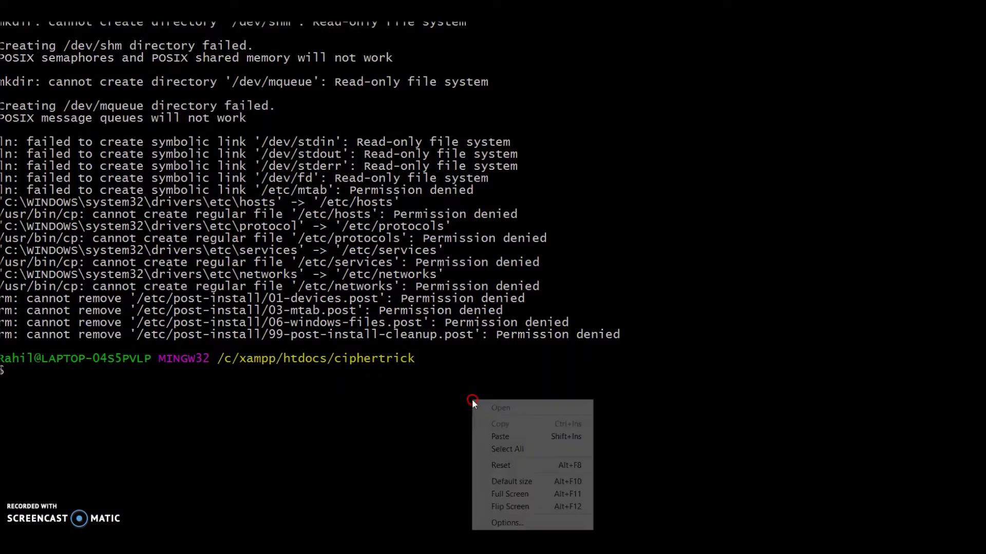
left_click(525, 436)
key("Return")
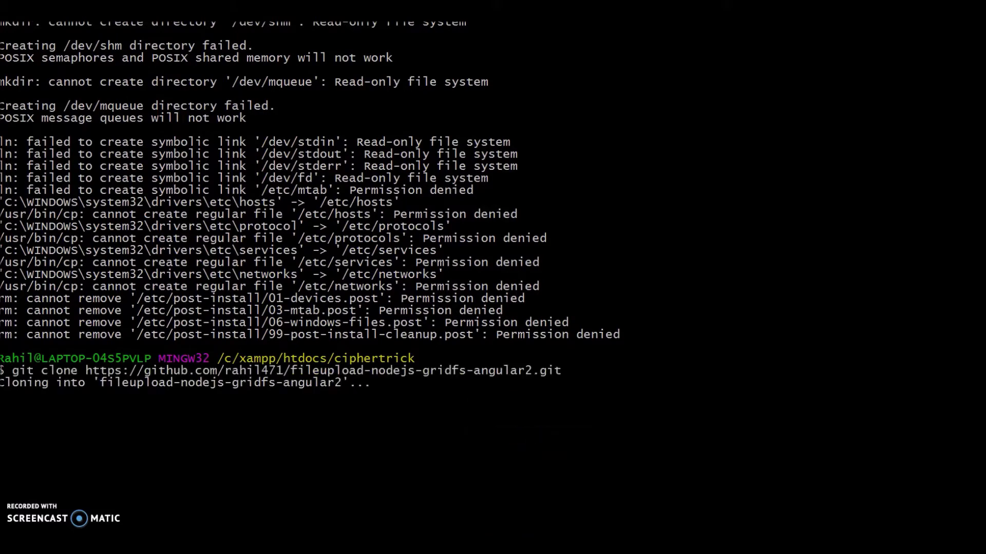
type("cd fi")
Enter the fileupload-nodejs-gridfs-angular2 folder and run npm i for the server app
key("Tab")
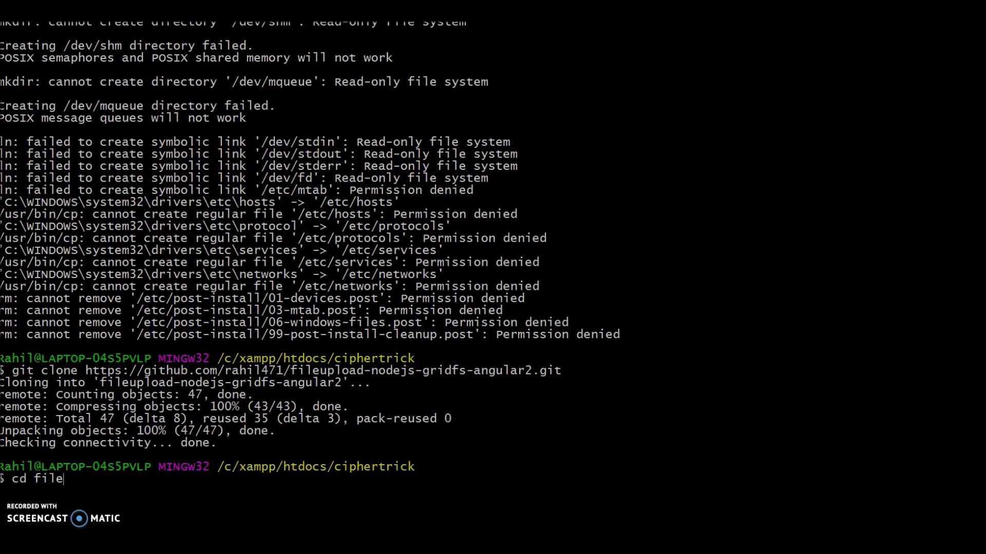
key("Tab")
type("u")
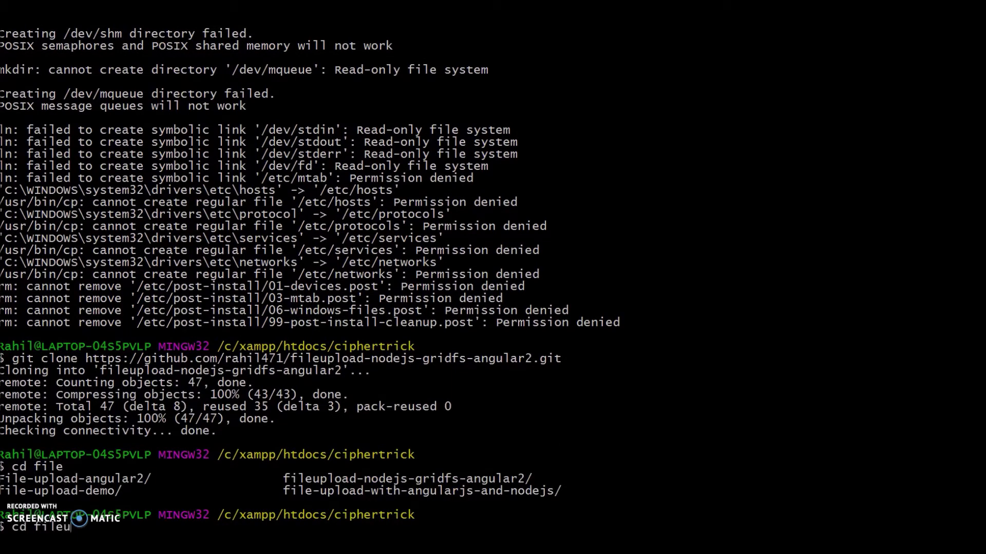
key("Tab")
key("Return")
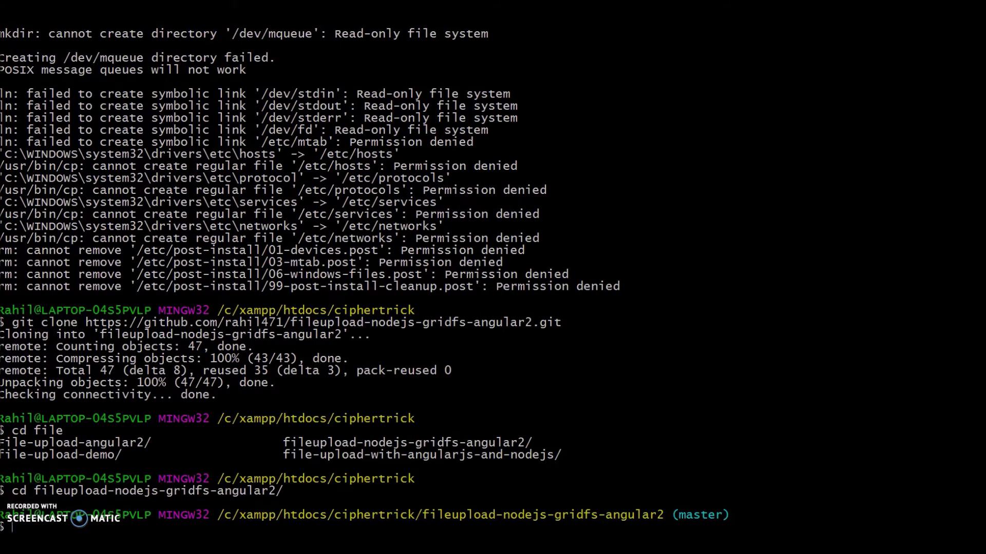
type("m")
key("BackSpace")
type("pm i")
key("Return")
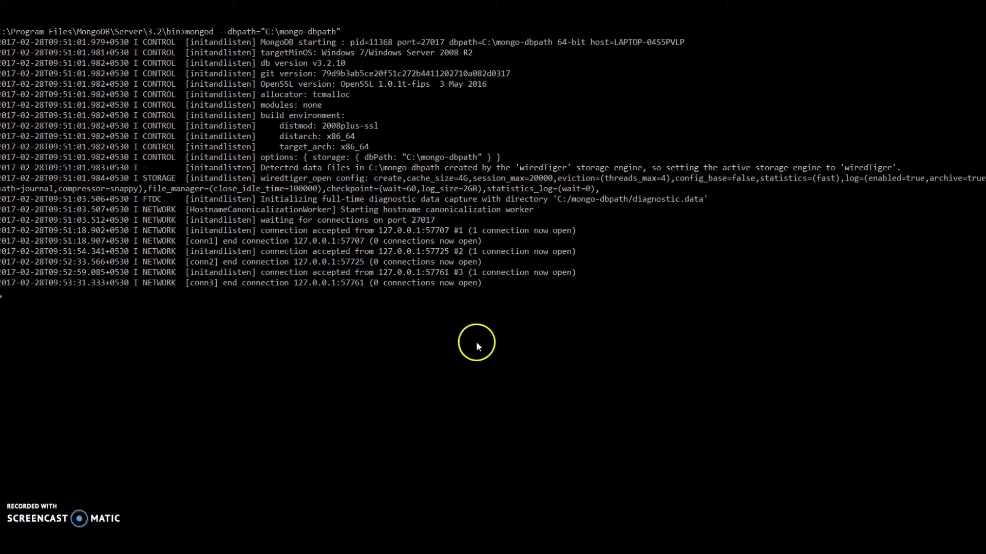
Stop mongod and rerun mongod --dbpath="C:\mongo-dbpath", then return to Git Bash
key("ctrl+c")
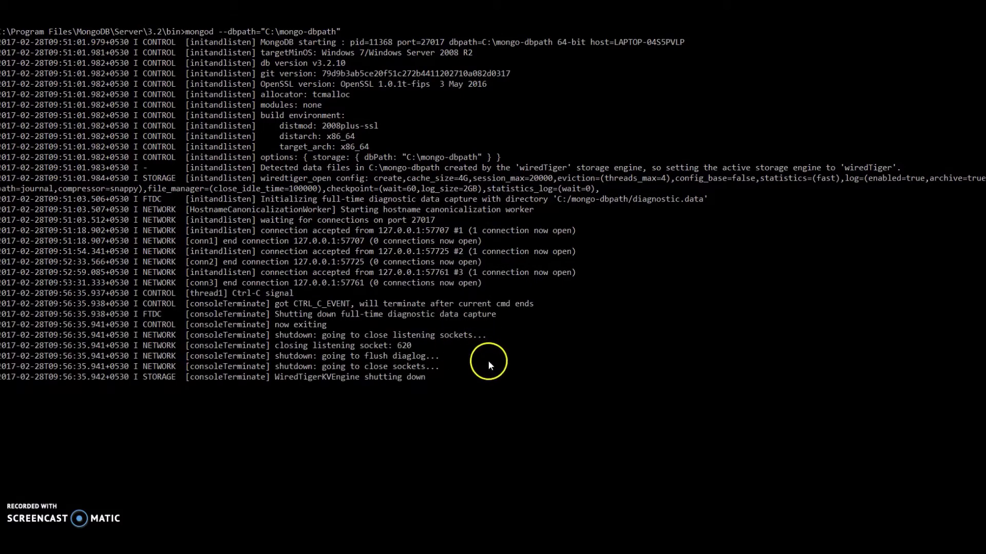
key("Up")
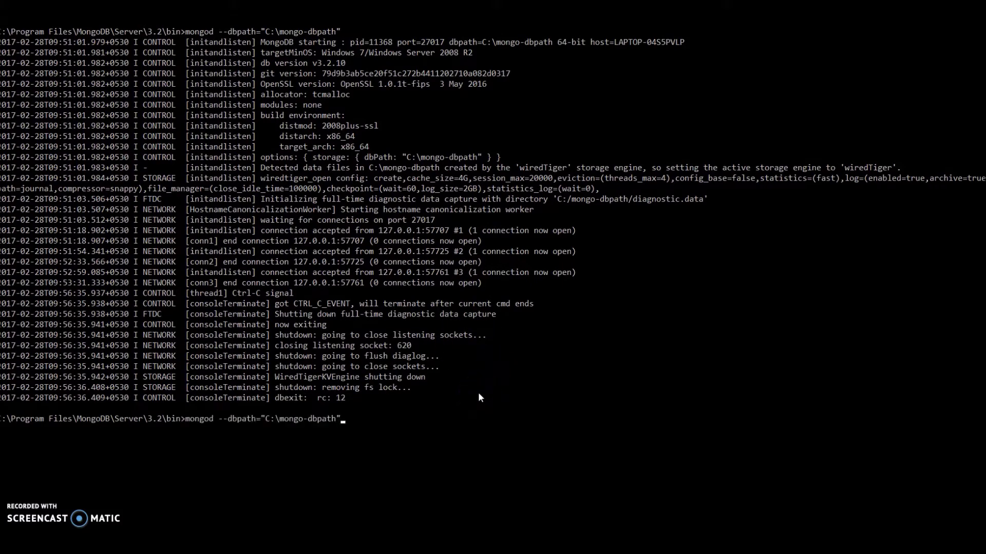
key("Return")
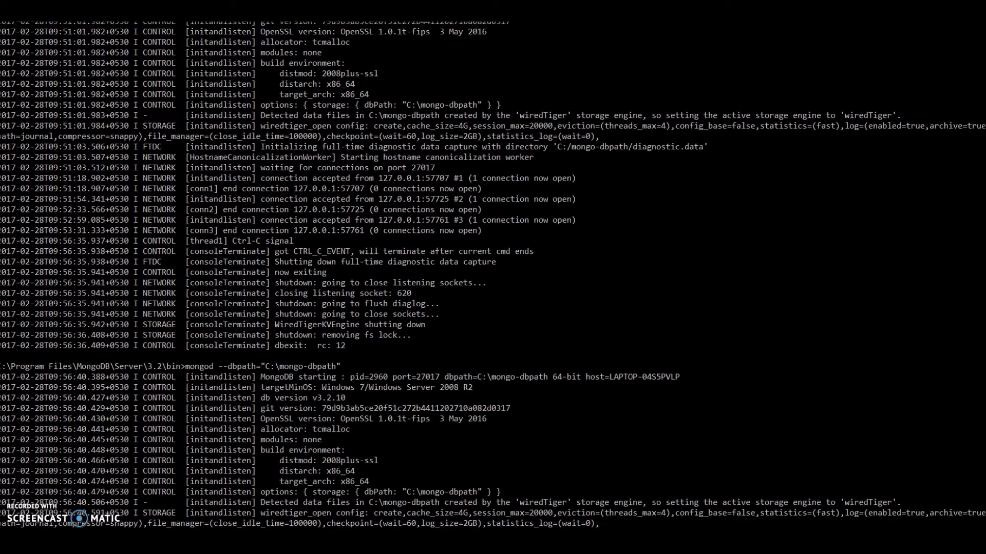
key("alt+Tab")
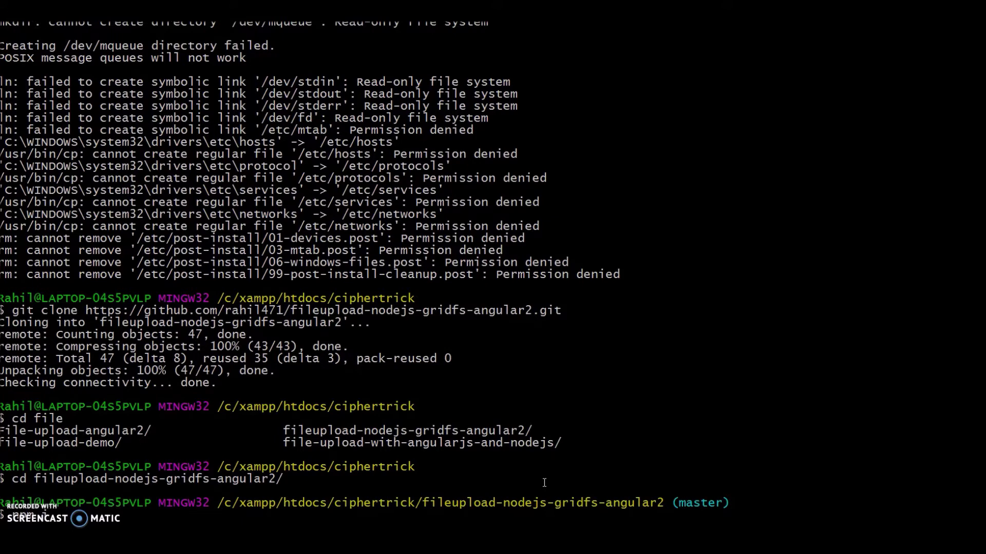
Open a second Git Bash terminal window from the title-bar menu
left_click(541, 480)
right_click(434, 20)
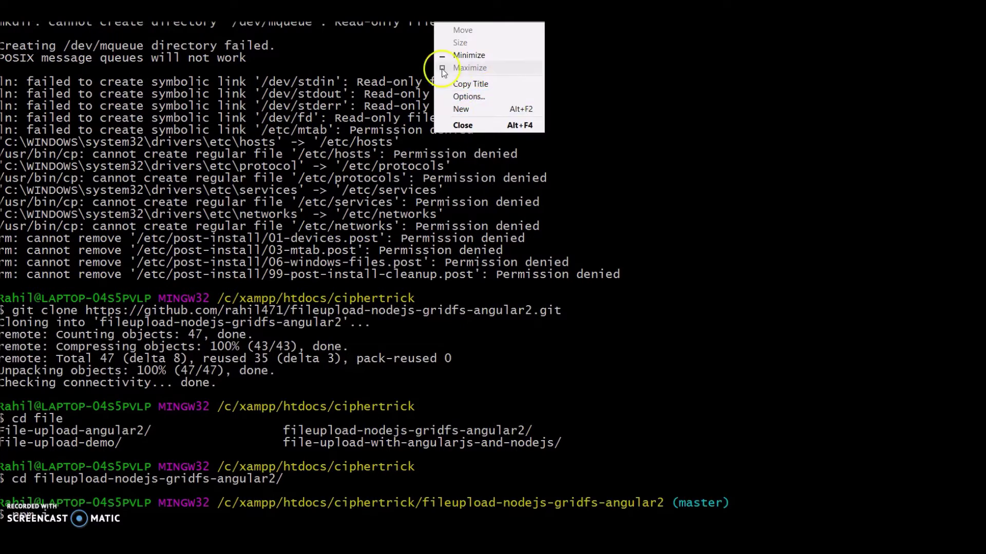
left_click(483, 110)
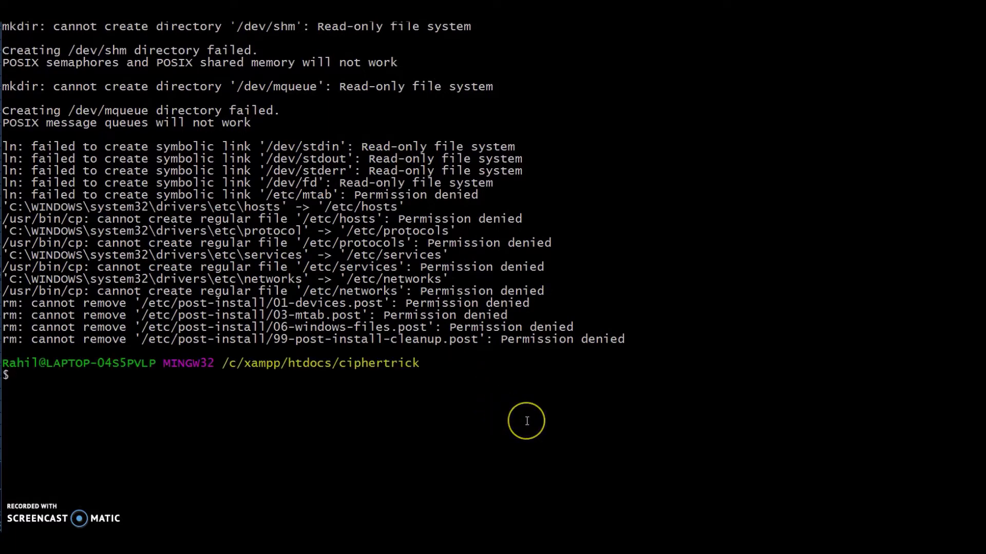
type("cd file")
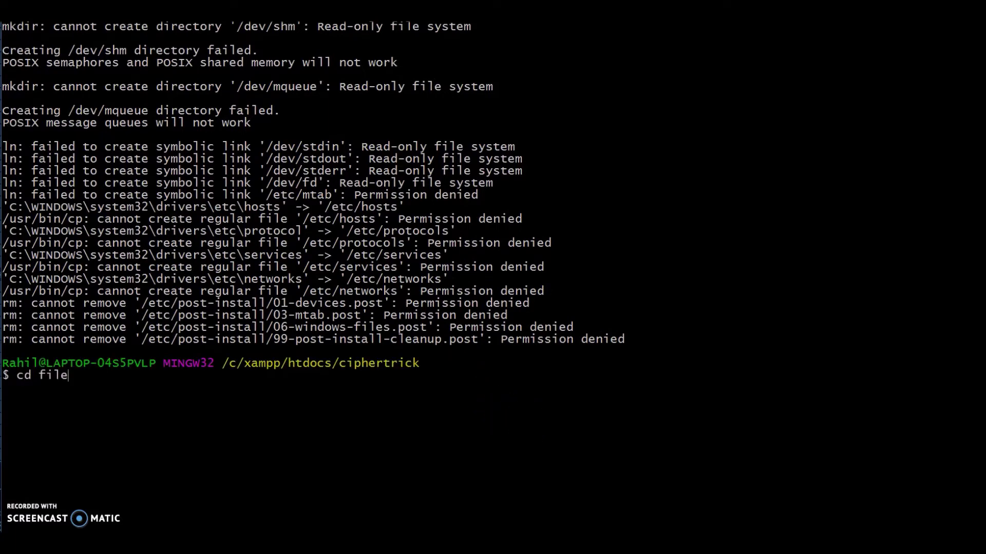
type("u")
Enter fileupload-nodejs-gridfs-angular2/angular2-app, then check the first terminal's finished install output
key("Tab")
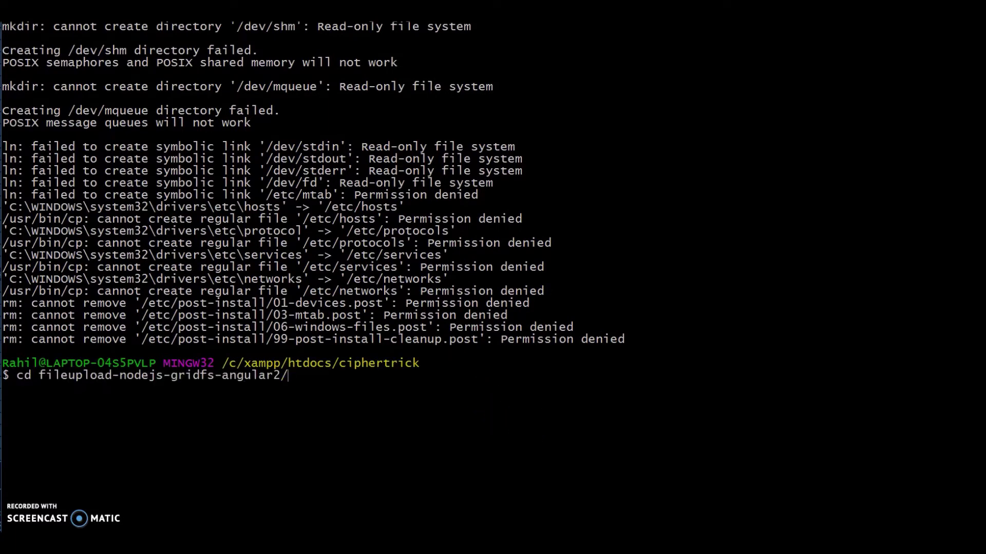
key("Return")
type("cd ")
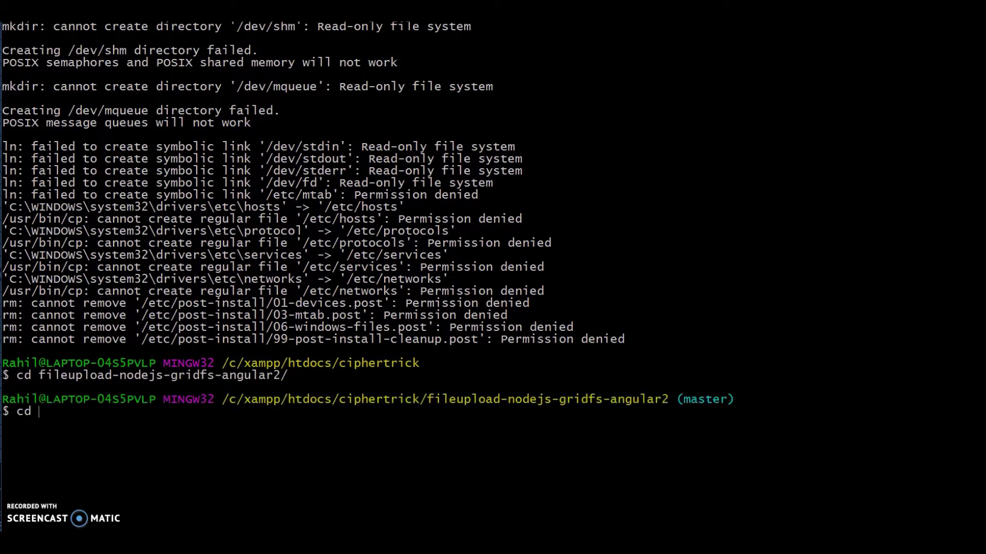
type("ang")
key("Tab")
key("Return")
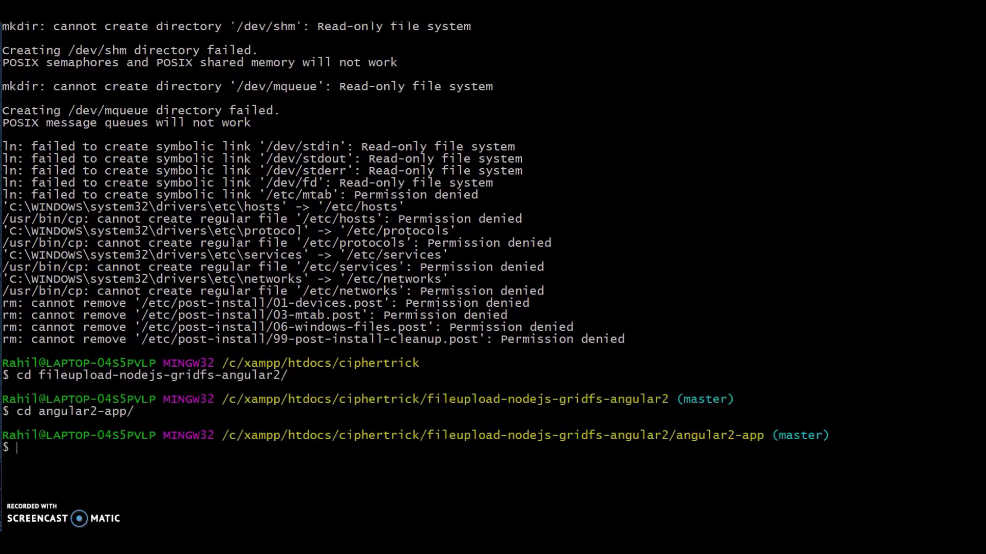
type("npm i")
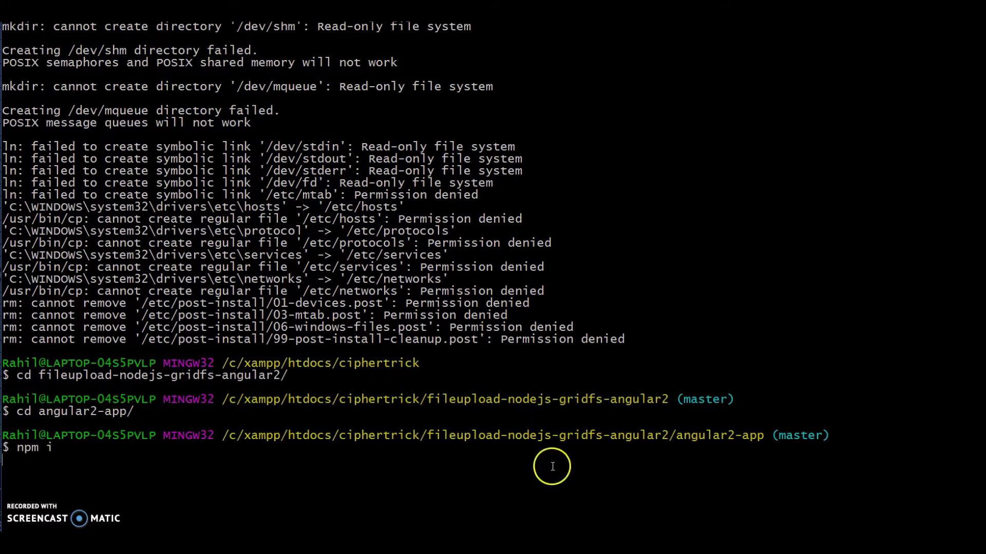
left_click(522, 498)
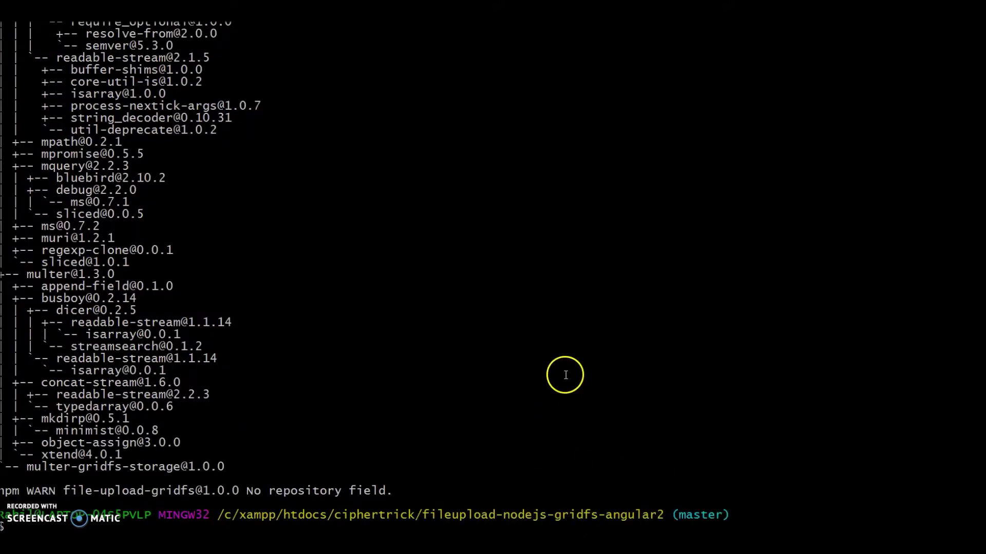
left_click(571, 399)
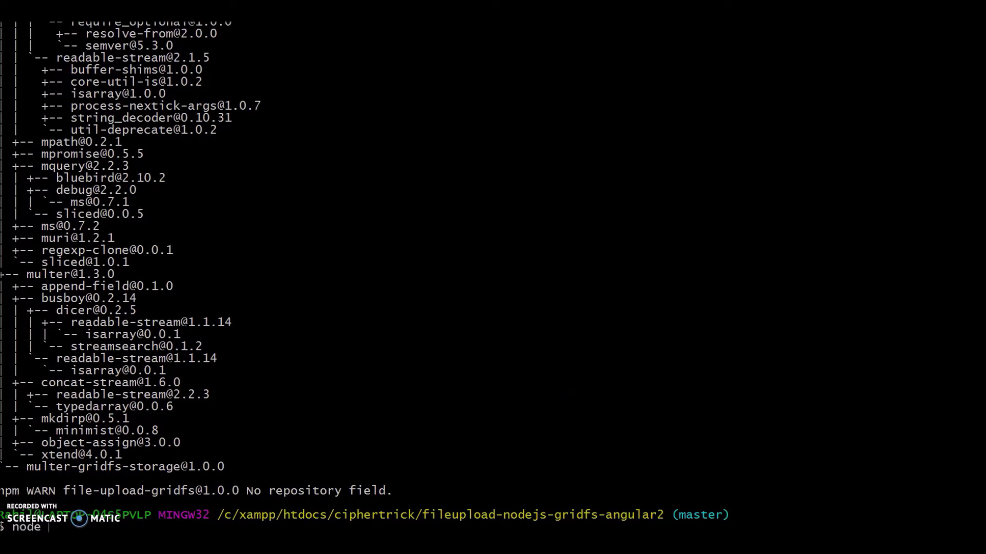
type("app.j")
Start the Node server with node app.js, then switch to the angular2-app terminal
key("BackSpace")
type("js")
key("Return")
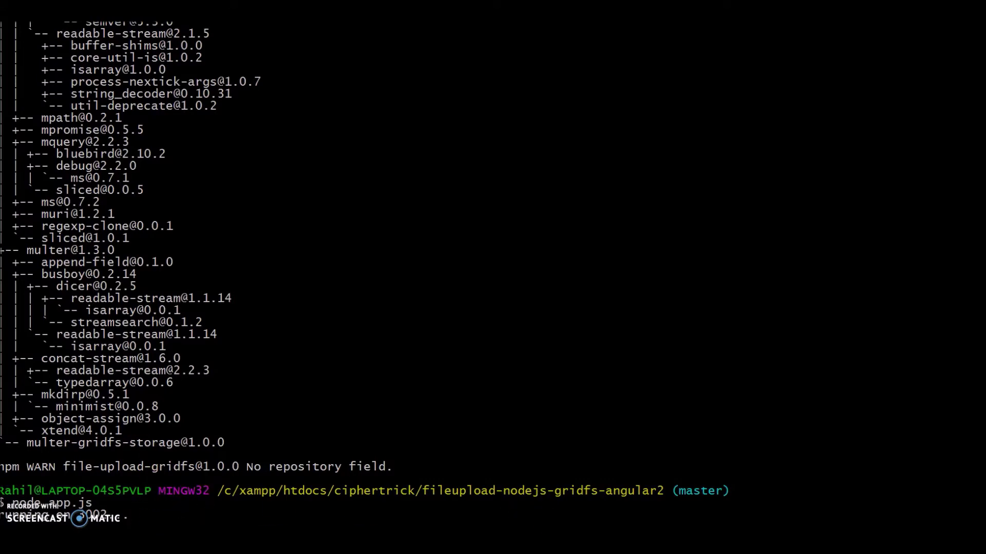
left_click(666, 503)
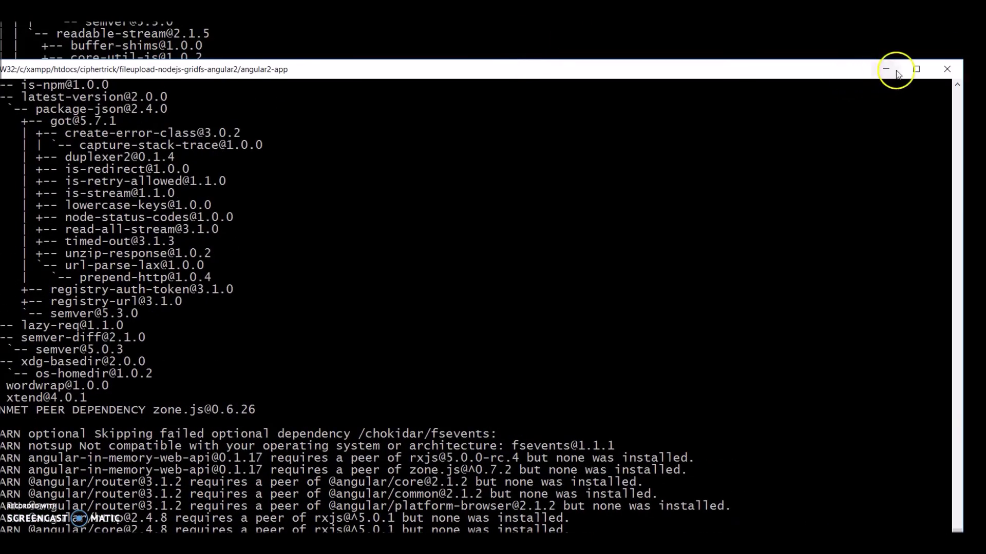
Maximize the terminal and run npm start to serve the Angular front end
left_click(916, 68)
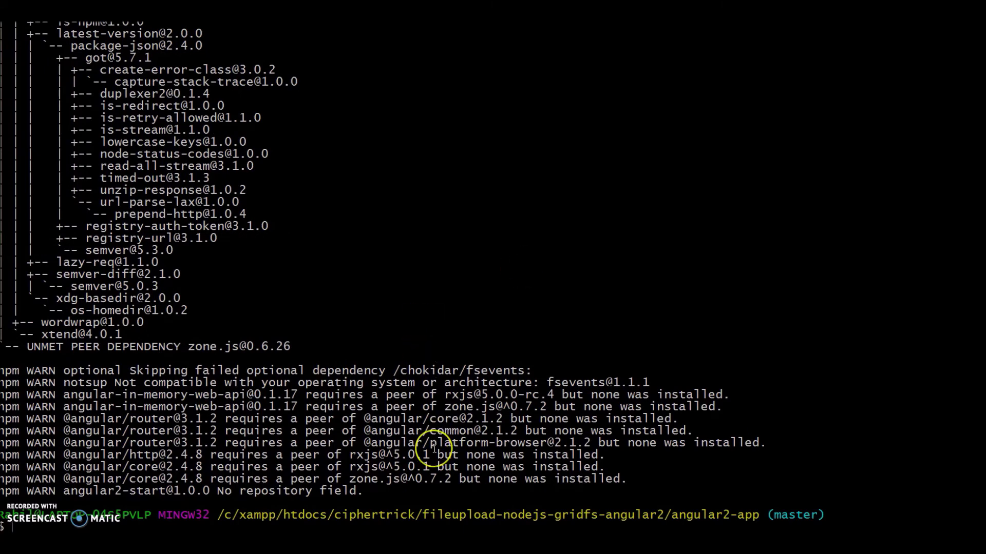
type("npm ")
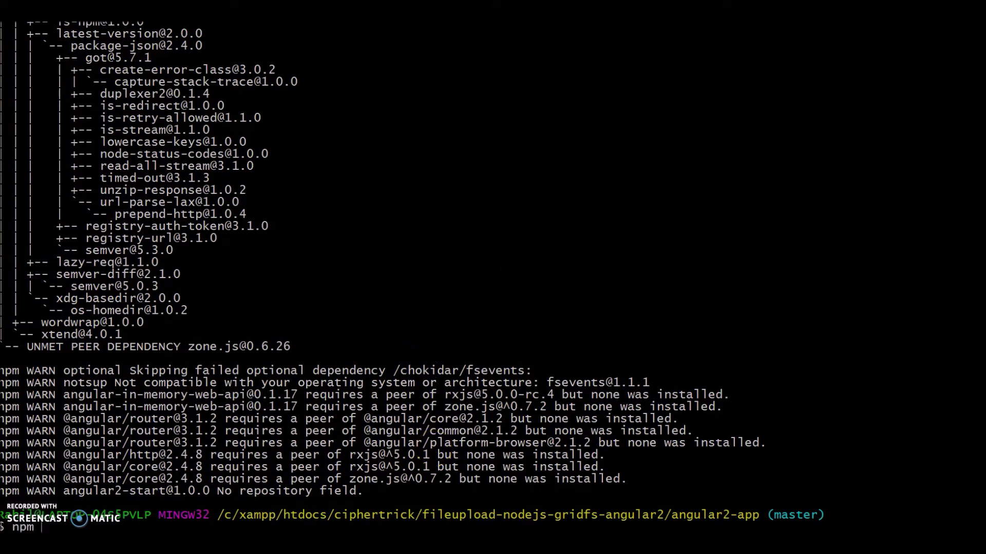
type("start")
key("Return")
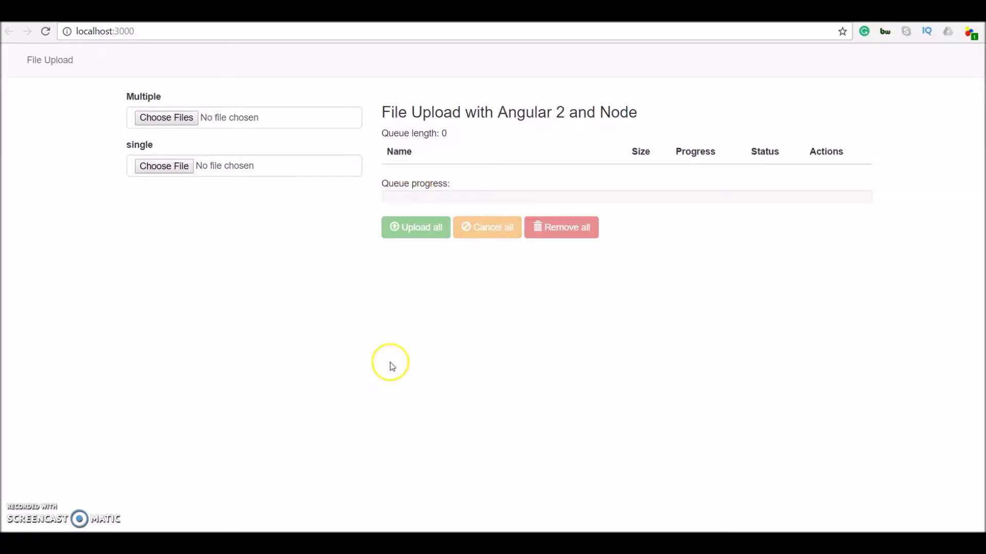
Upload 1200px-Highway_401_by_401-DVP.jpg from the Desktop as a single file
left_click(170, 163)
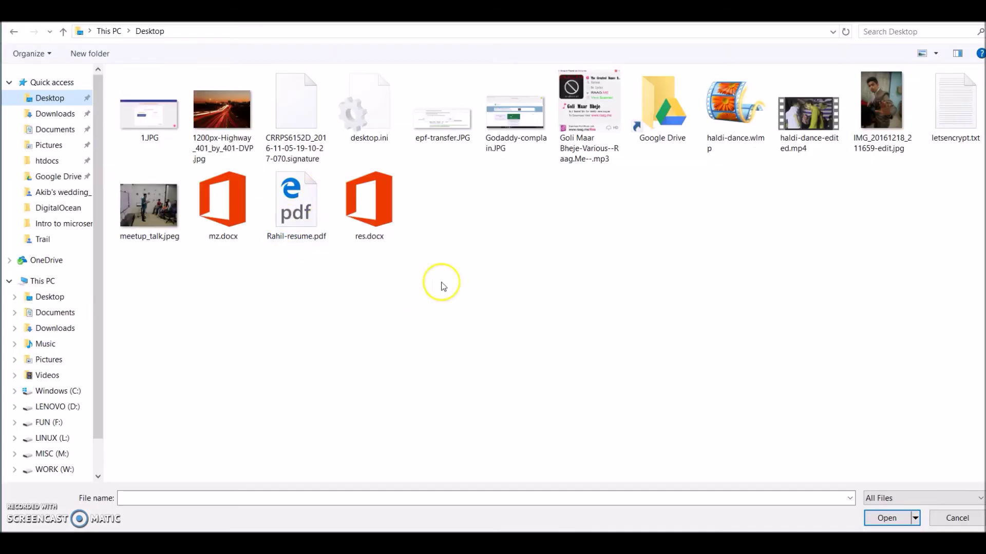
double_click(213, 165)
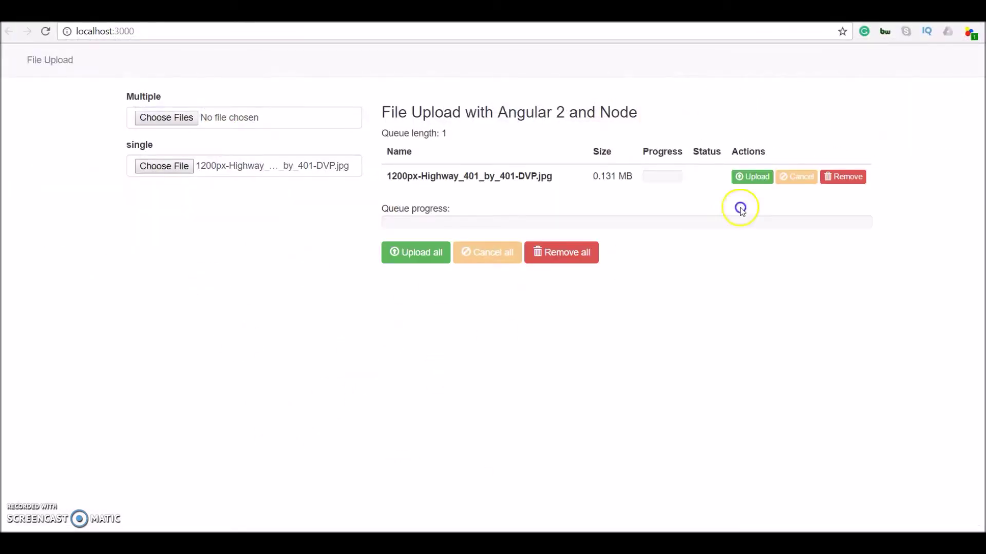
left_click(428, 252)
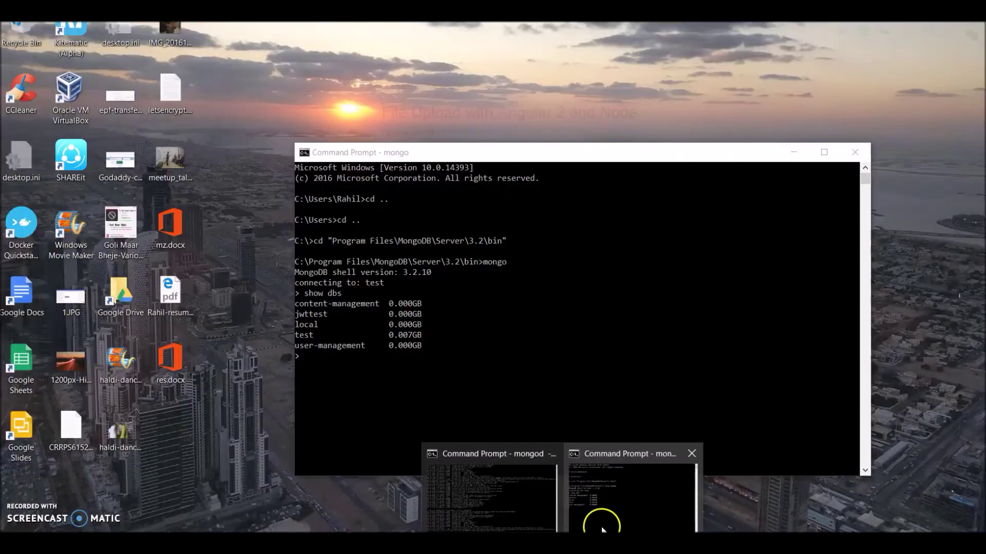
Exit the running mongo shell with Ctrl+C and start mongo again
left_click(593, 520)
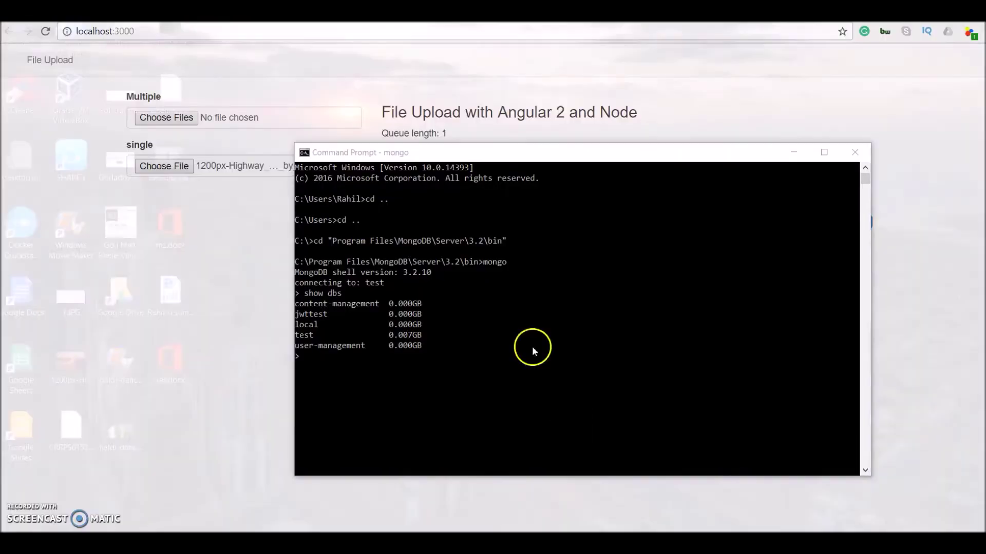
left_click(514, 368)
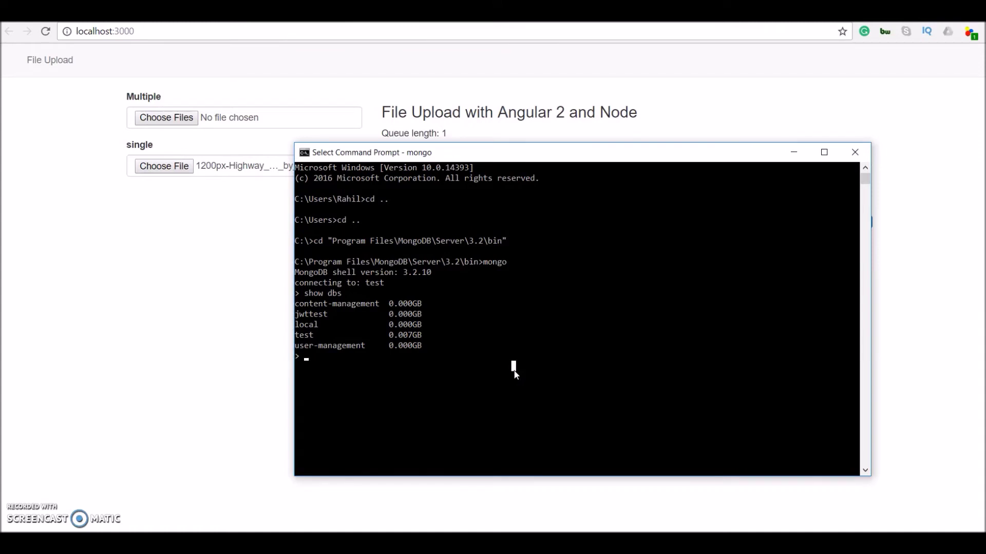
key("Escape")
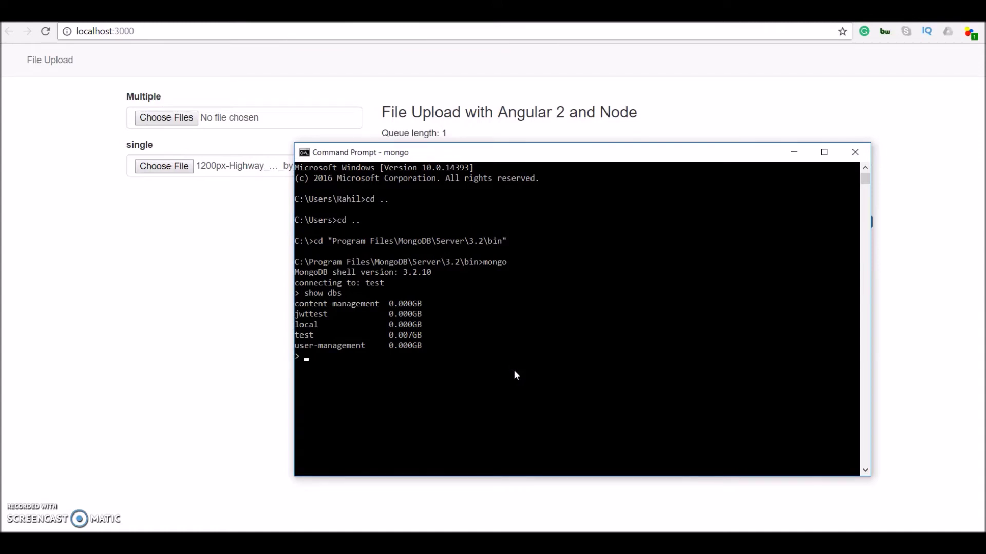
key("ctrl+c")
key("Return")
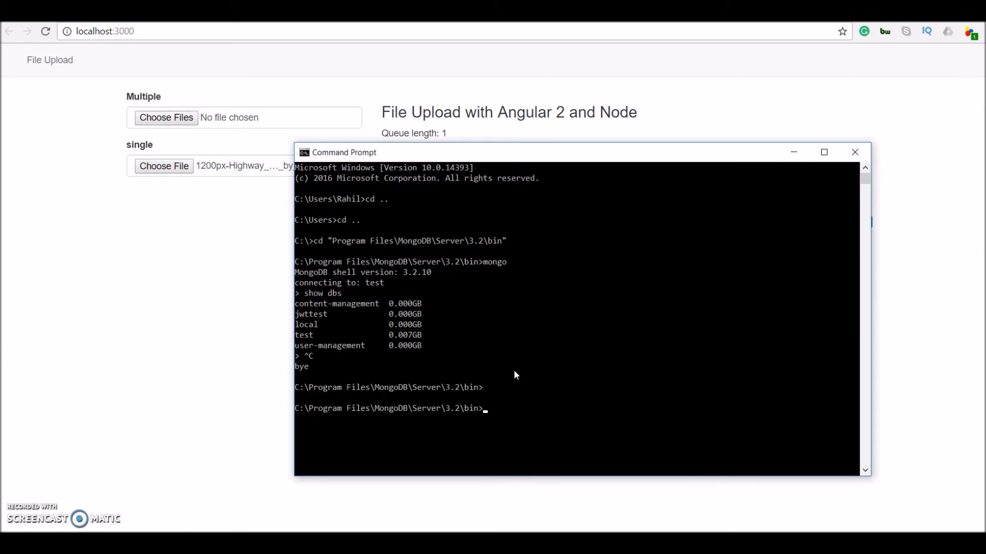
type("mongo")
key("Return")
type("show")
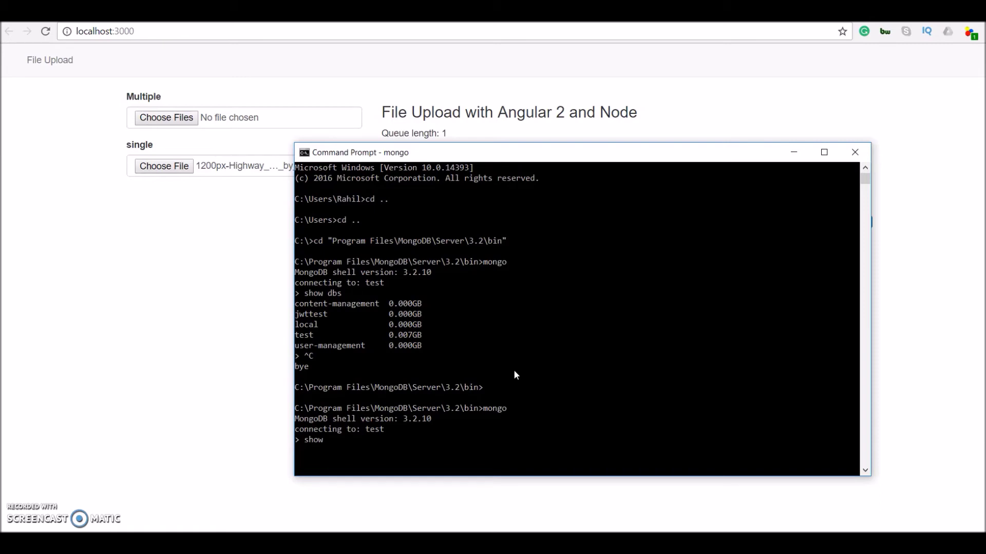
type(" dbs")
List the databases with show dbs and maximize the console
key("Return")
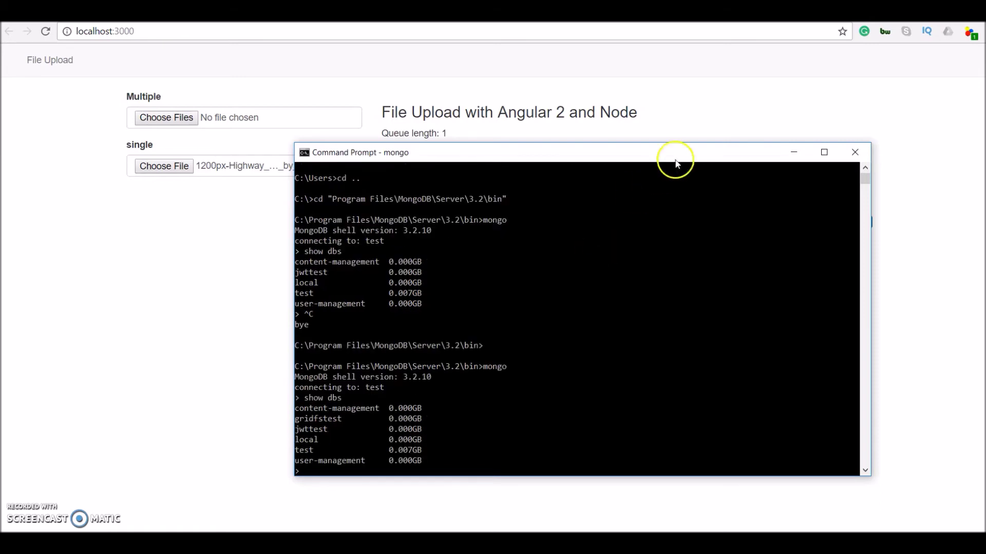
left_click(828, 153)
left_click(329, 326)
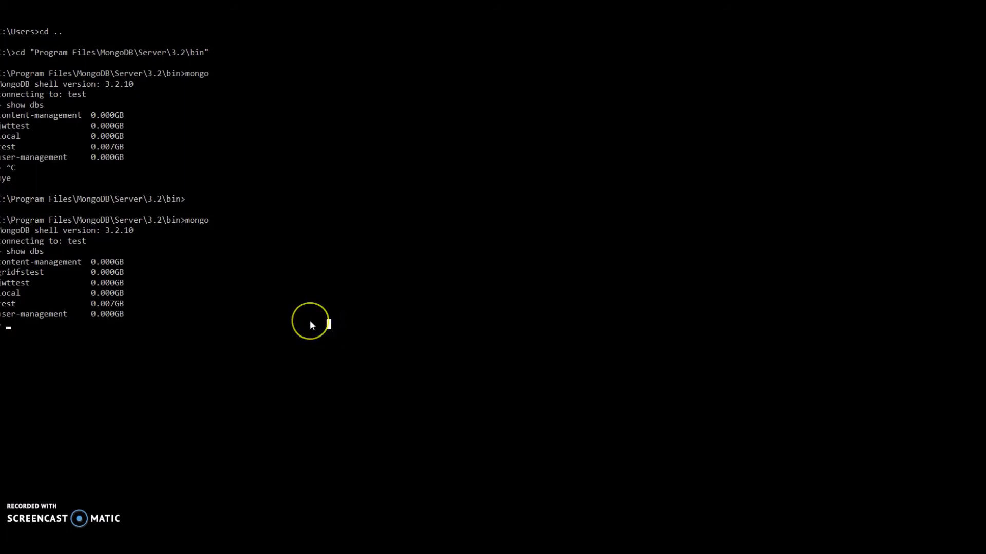
type("sho")
Switch to gridfstest and run show collections, correcting the mistyped command
key("BackSpace")
key("BackSpace")
key("BackSpace")
type("use")
type("fs")
key("Return")
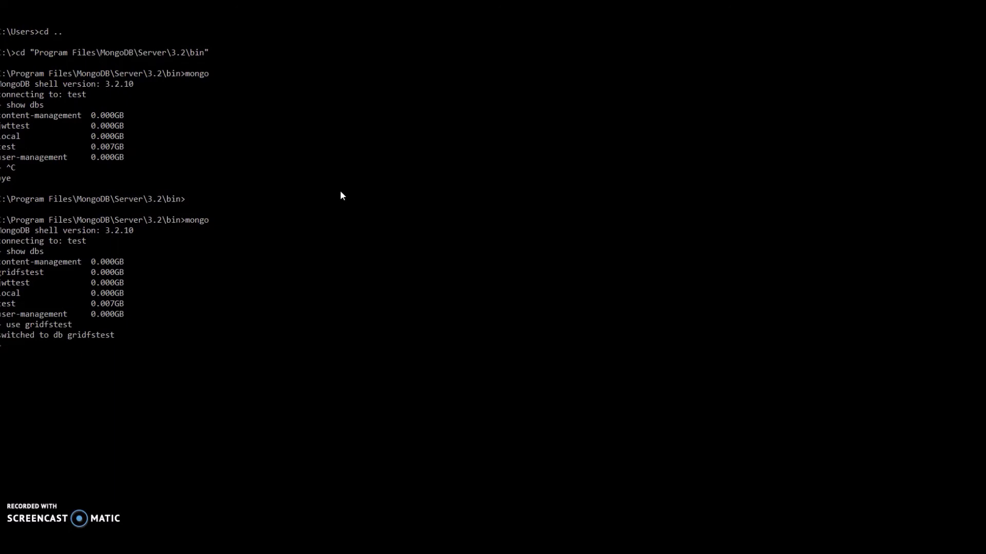
type("show colection")
type("g")
key("Return")
key("Up")
key("BackSpace")
type("s")
key("Return")
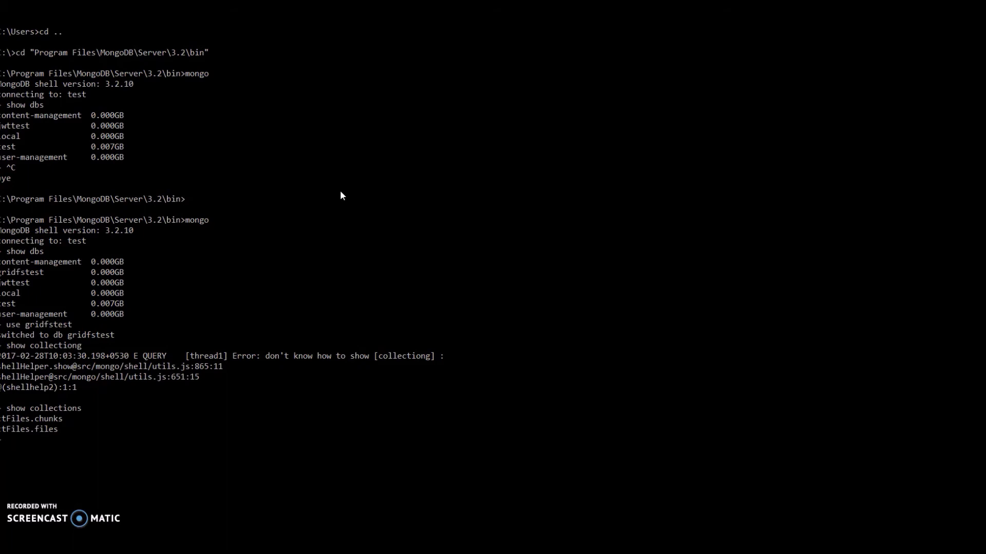
type("db")
type(".find")
Query db.ctFiles.files.find() to show the uploaded image's record
key("BackSpace")
key("BackSpace")
key("BackSpace")
key("BackSpace")
type("ctFiles.")
type("files.")
type("find")
type("()")
key("Return")
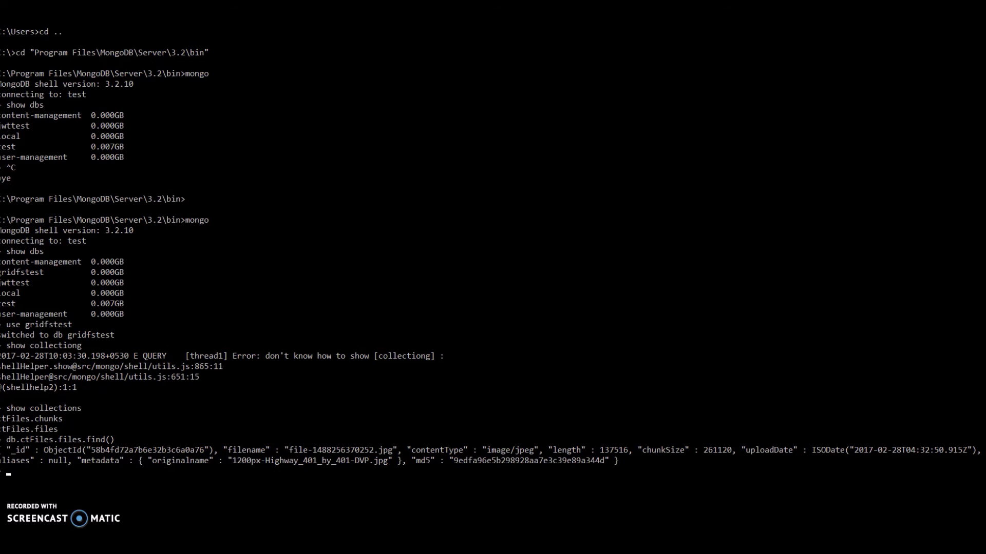
Mark and copy the filename file-1488256370252.jpg from the query result
key("alt+space")
left_click(427, 97)
left_click_drag(289, 449, 387, 456)
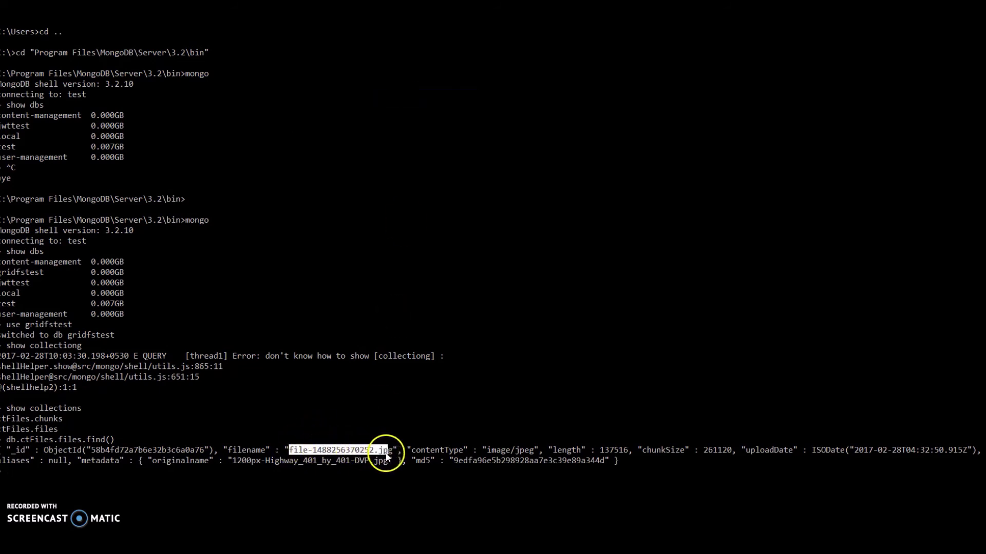
key("Return")
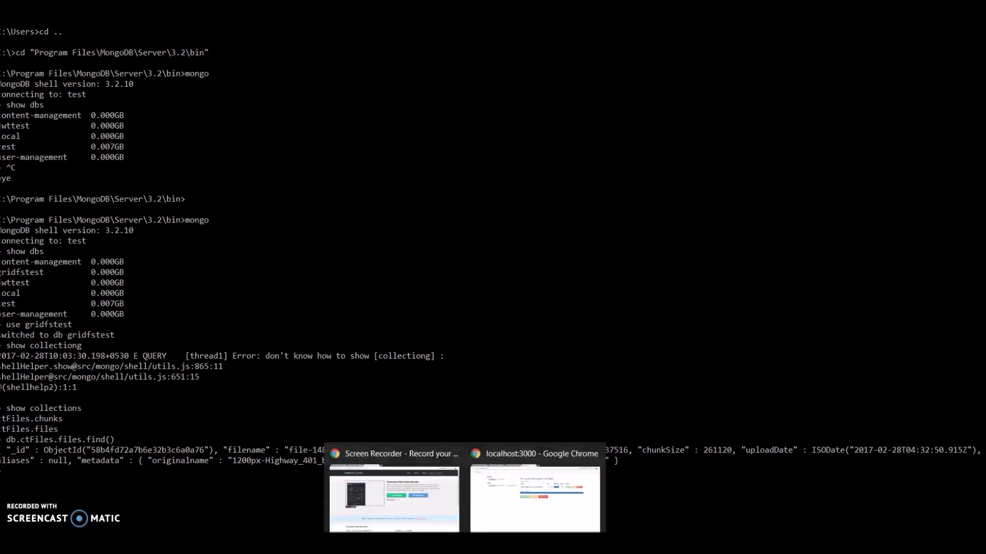
In Chrome, load localhost:3002/ followed by the pasted filename
left_click(535, 499)
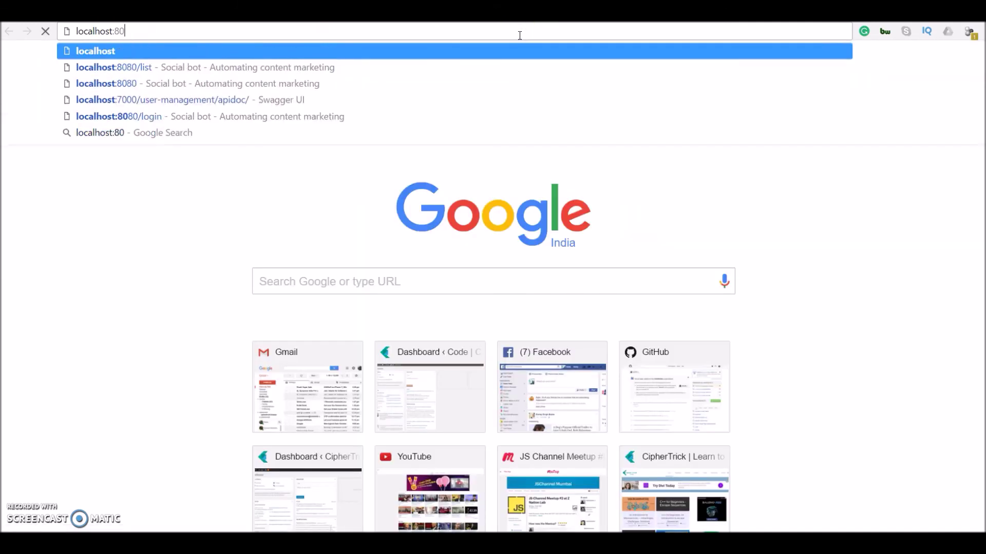
type("3002")
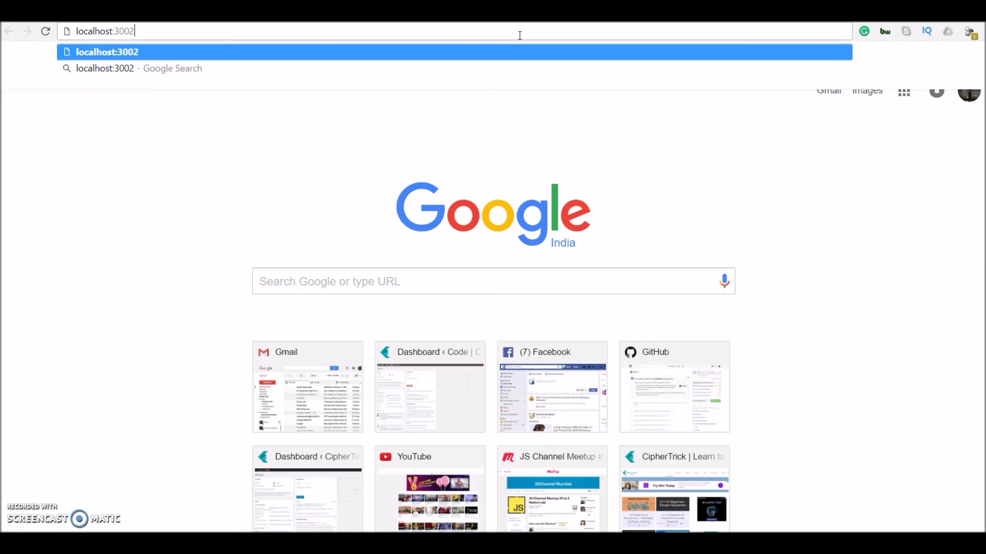
type("/")
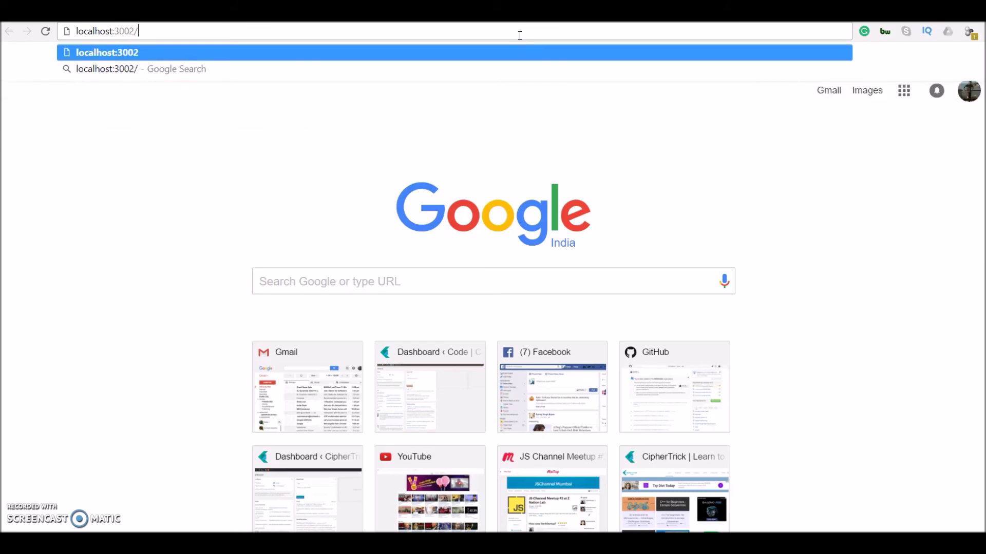
key("ctrl+v")
key("Return")
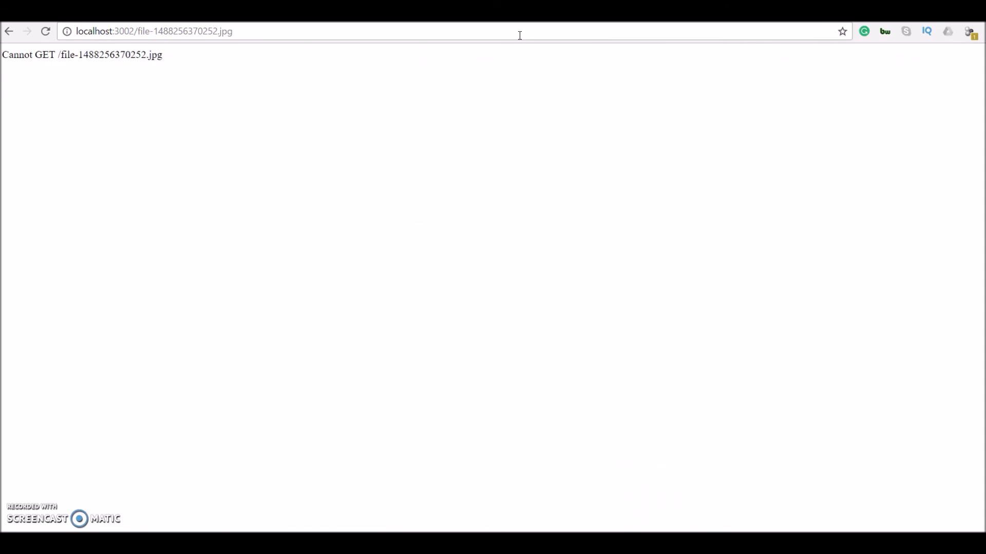
Insert /file after the port to load localhost:3002/file/file-1488256370252.jpg
left_click(139, 35)
type("/file")
key("Return")
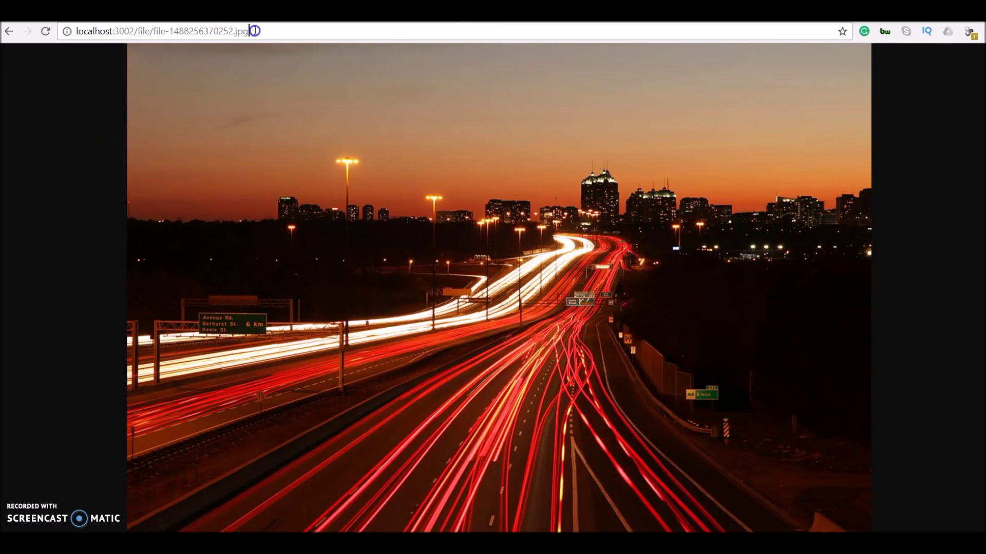
left_click(254, 31)
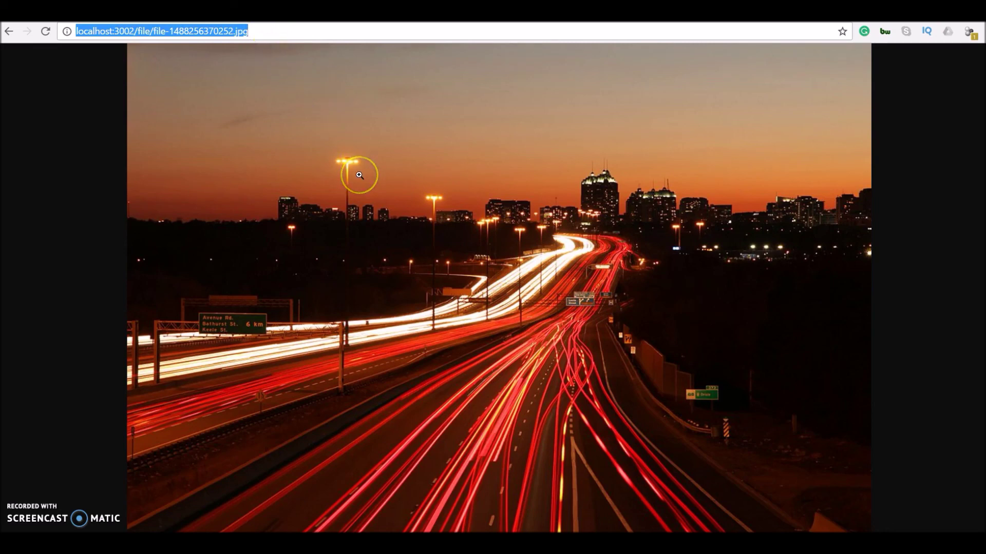
left_click(354, 144)
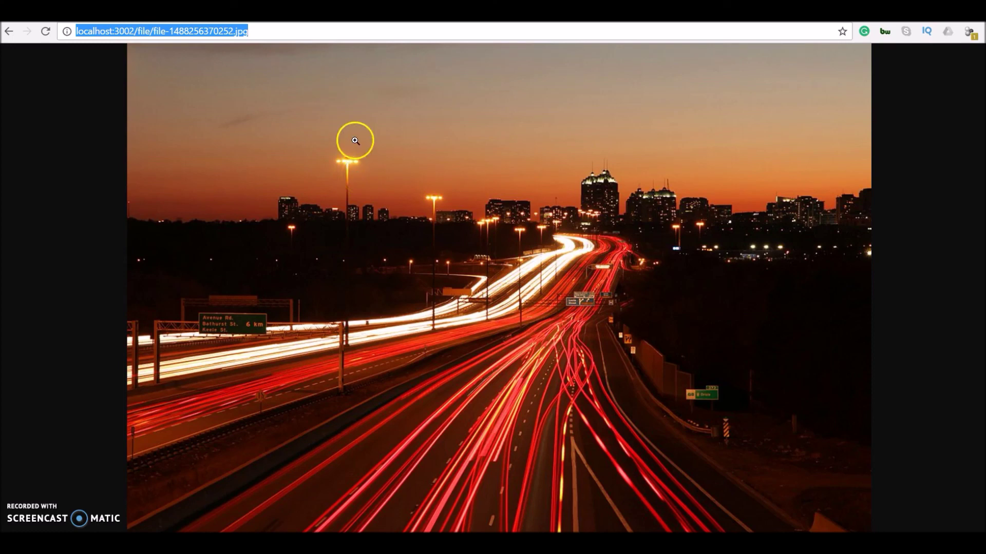